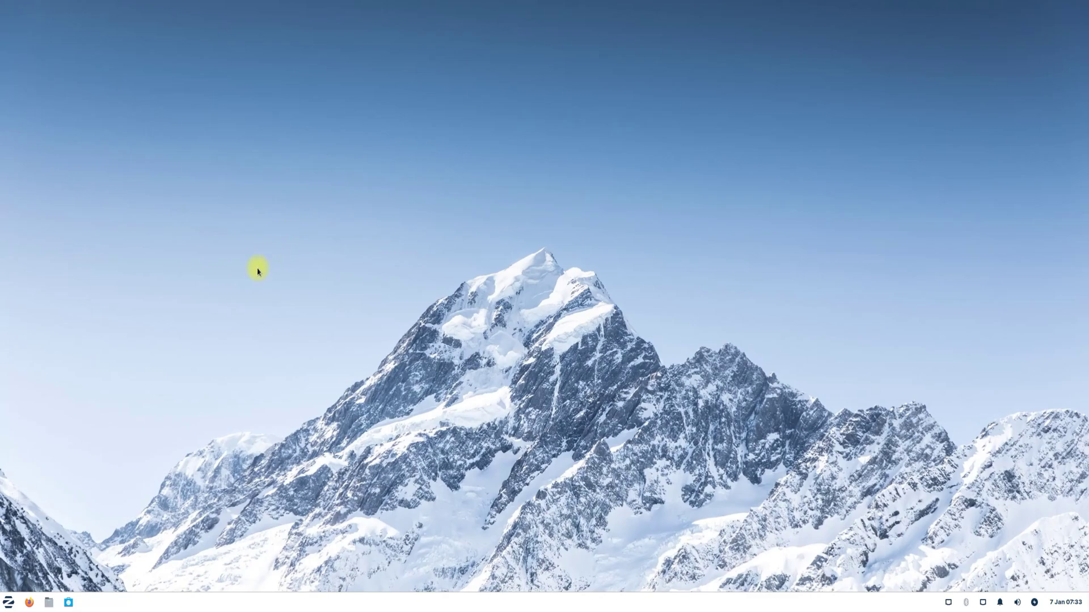
Open a terminal in the Desktop folder, then move and enlarge its window.
{"action": "right_click", "coordinate": [309, 230]}
{"action": "left_click", "coordinate": [356, 313]}
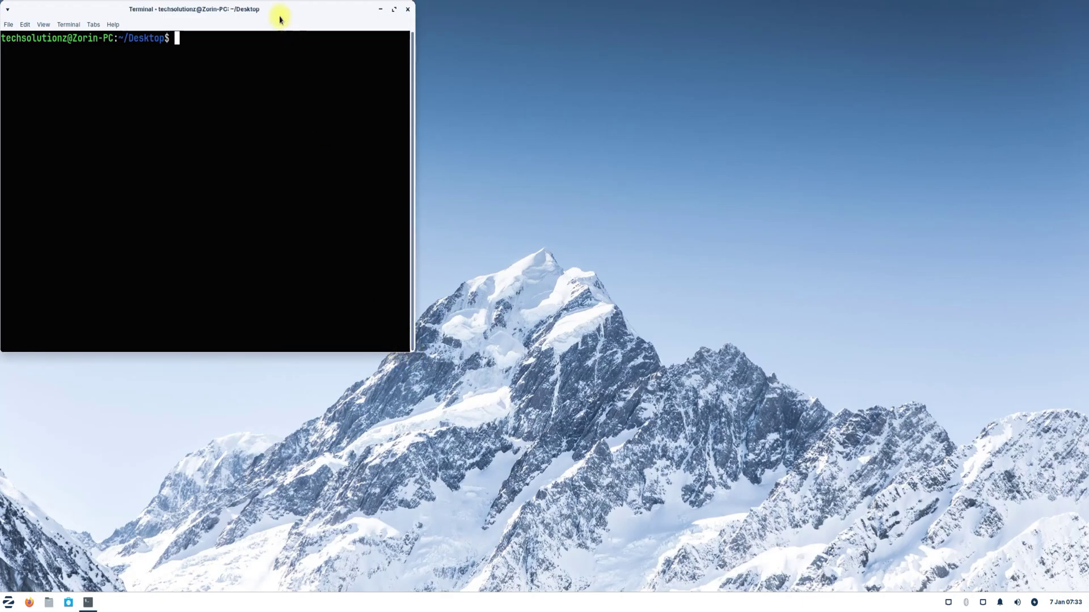
{"action": "left_click_drag", "start_coordinate": [280, 14], "coordinate": [295, 35]}
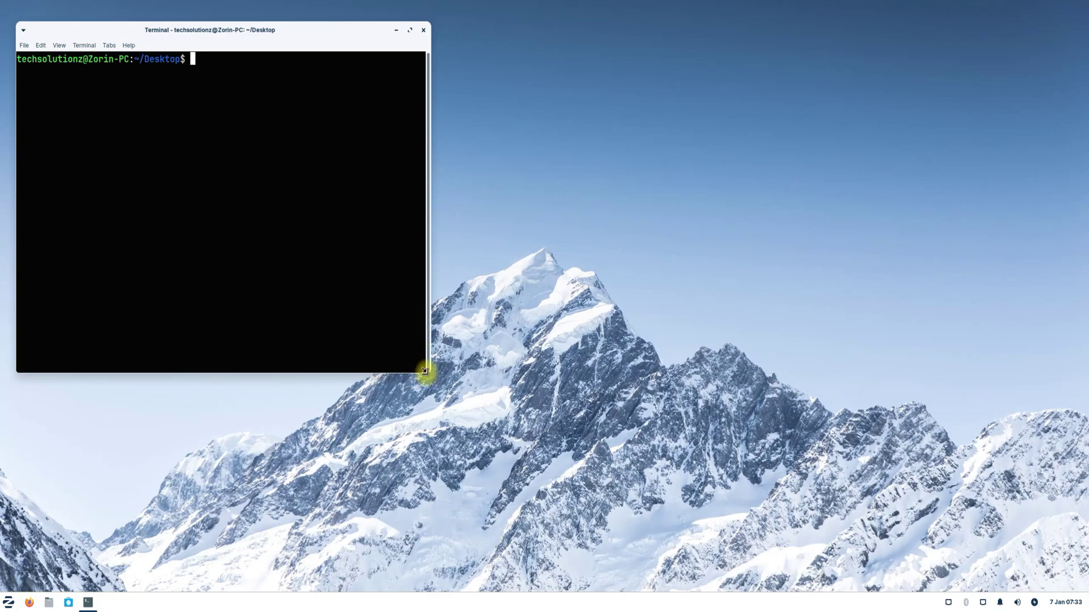
{"action": "left_click_drag", "start_coordinate": [426, 372], "coordinate": [706, 573]}
Run sudo apt update and authenticate with the account password.
{"action": "type", "text": "su"}
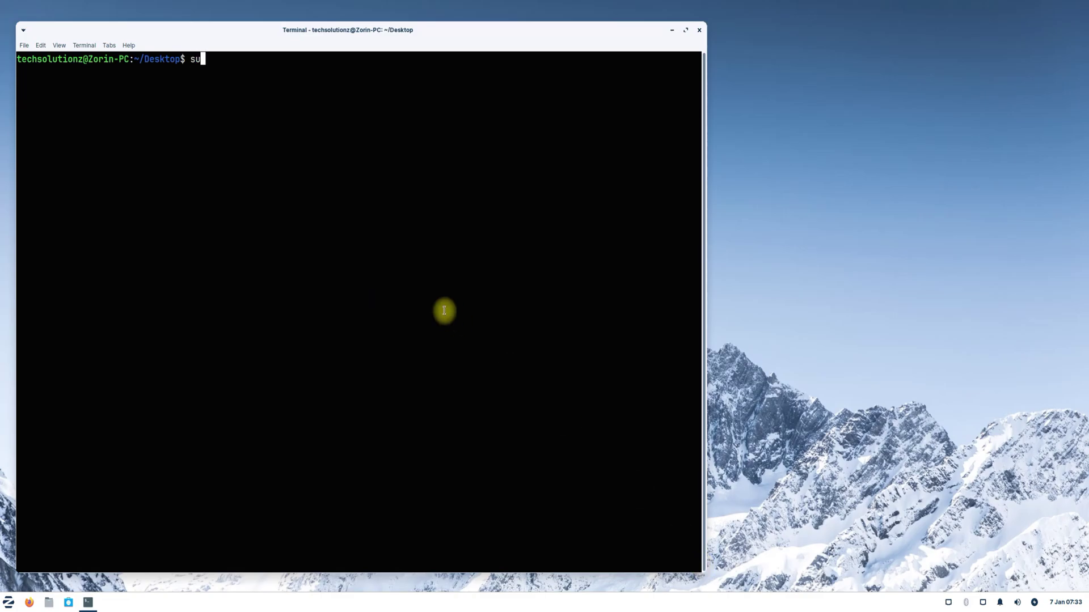
{"action": "type", "text": "do apt update"}
{"action": "key", "text": "Return"}
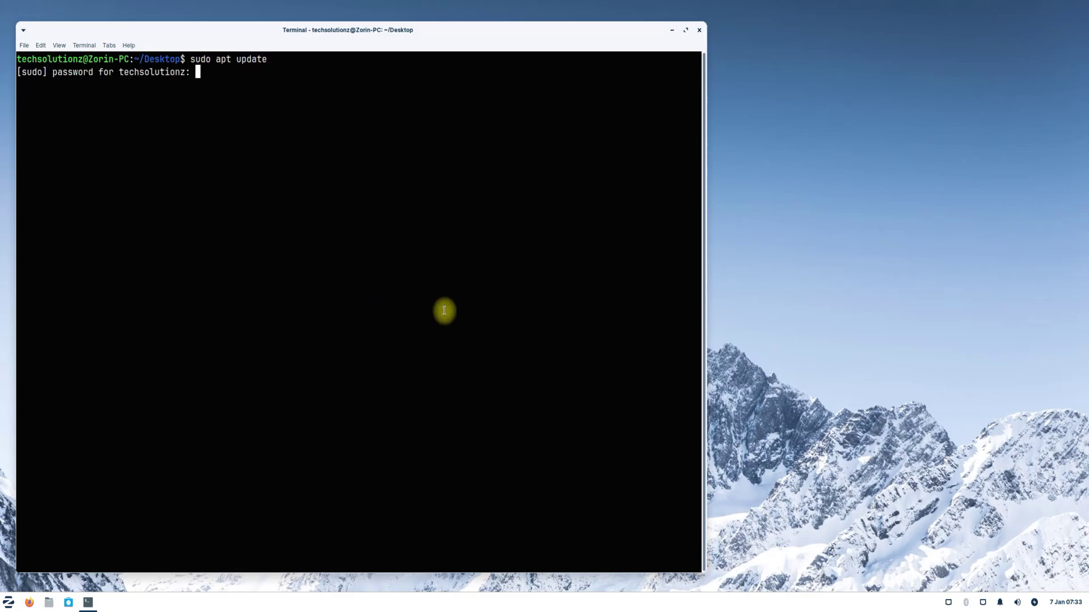
{"action": "type", "text": "*******"}
{"action": "key", "text": "Return"}
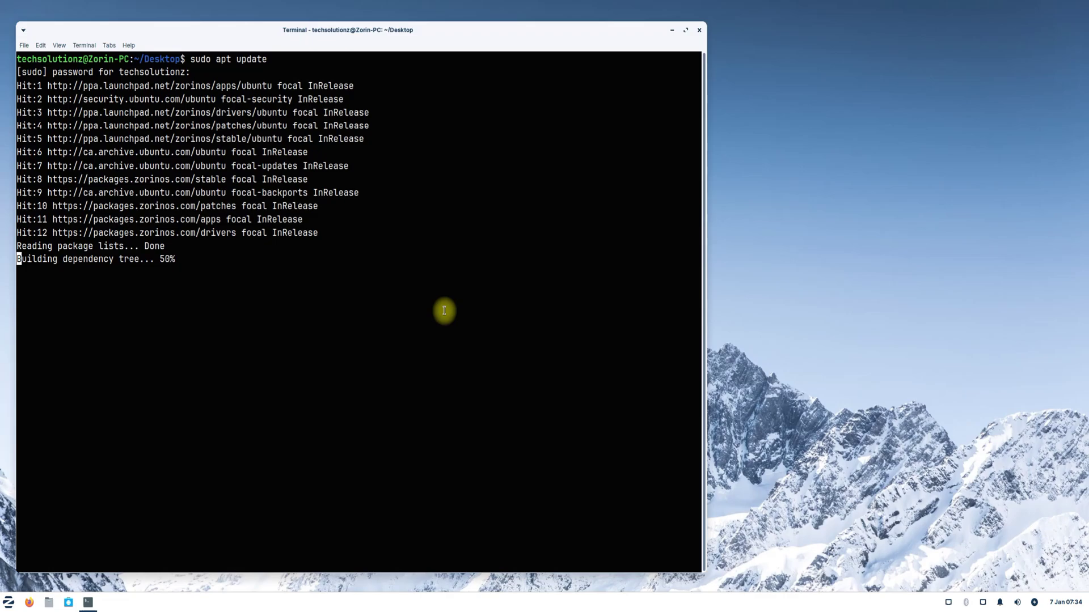
Install zorin-os-upgrader (already newest, 1.2.22~zorinos16), then clear and exit the terminal.
{"action": "type", "text": "sud"}
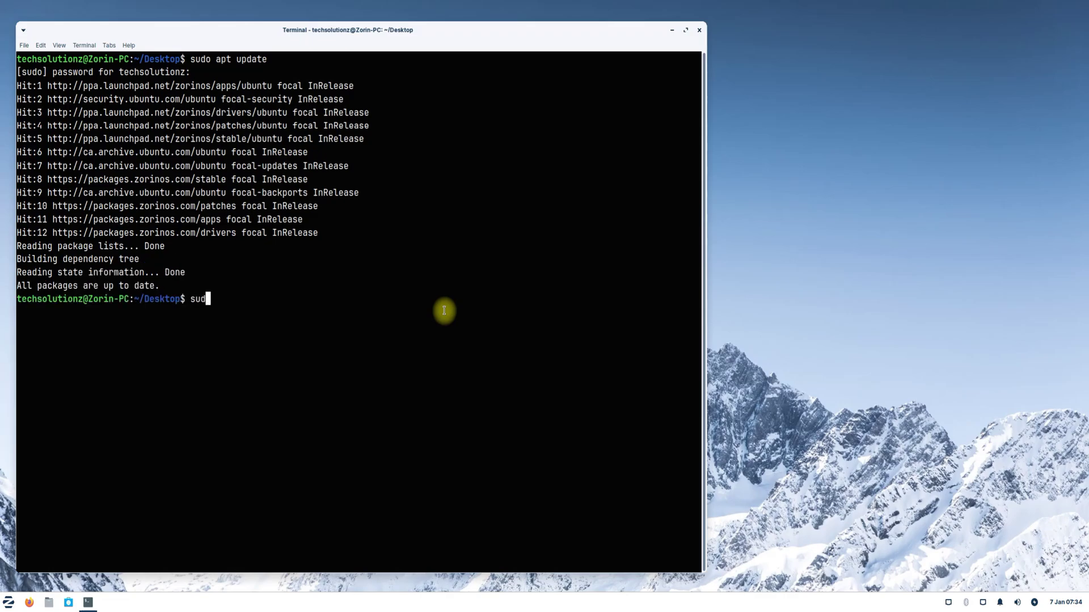
{"action": "type", "text": "o apt install zorin-os-upgrader"}
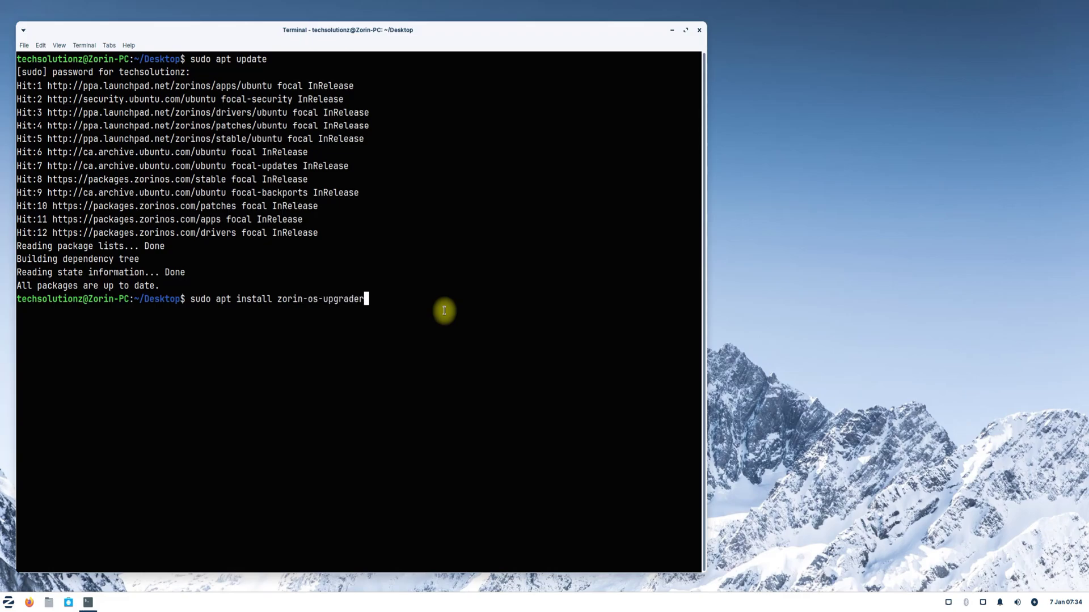
{"action": "key", "text": "Return"}
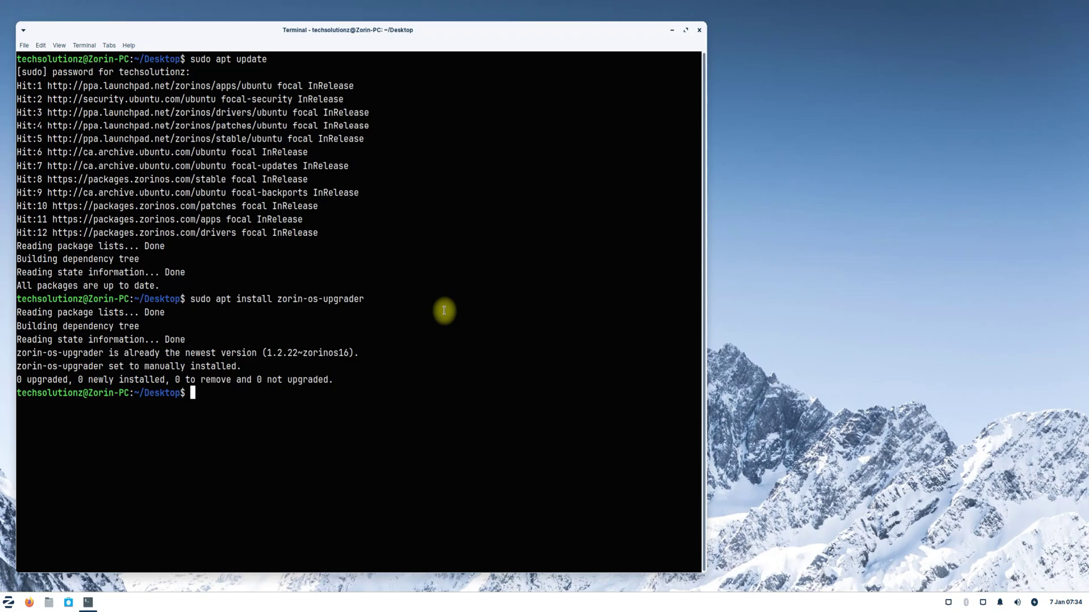
{"action": "type", "text": "cleaer"}
{"action": "key", "text": "BackSpace"}
{"action": "key", "text": "Return"}
{"action": "type", "text": "exit"}
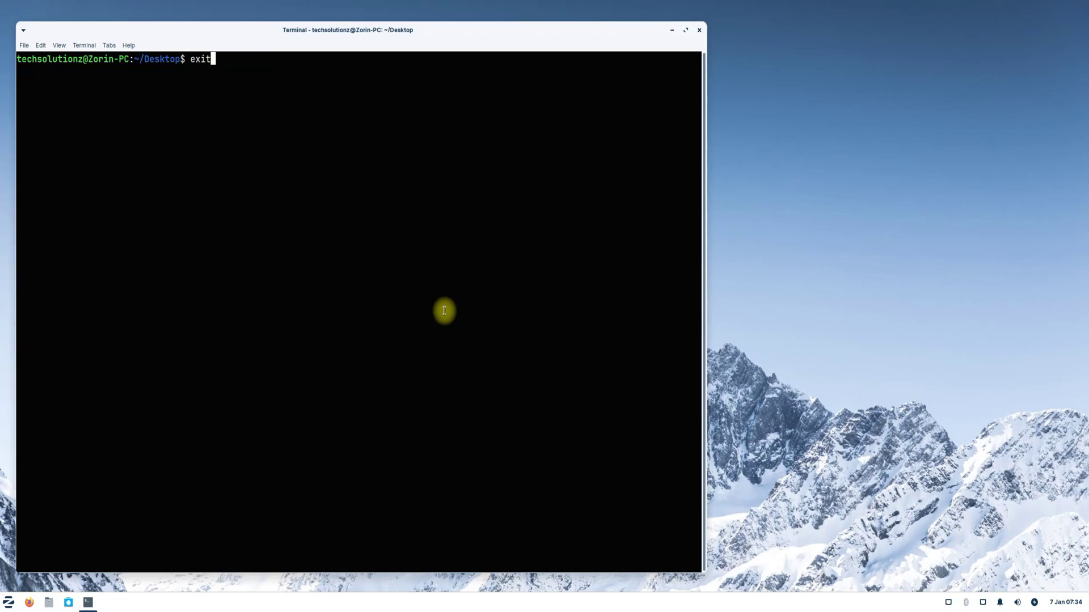
{"action": "key", "text": "Return"}
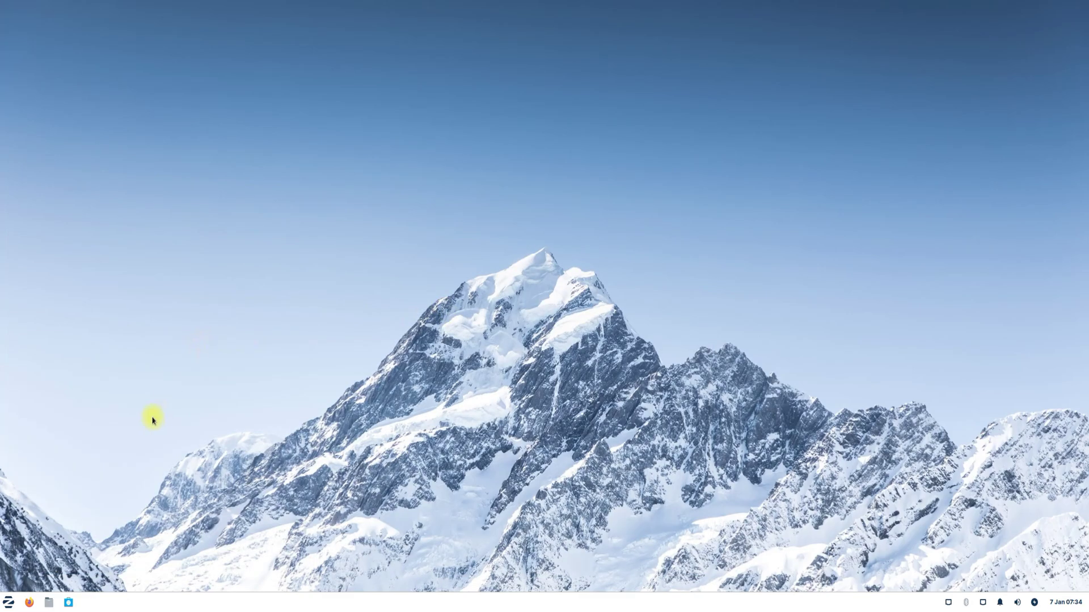
Search 'up' in the Zorin menu and launch Upgrade Zorin OS.
{"action": "left_click", "coordinate": [9, 601]}
{"action": "type", "text": "up"}
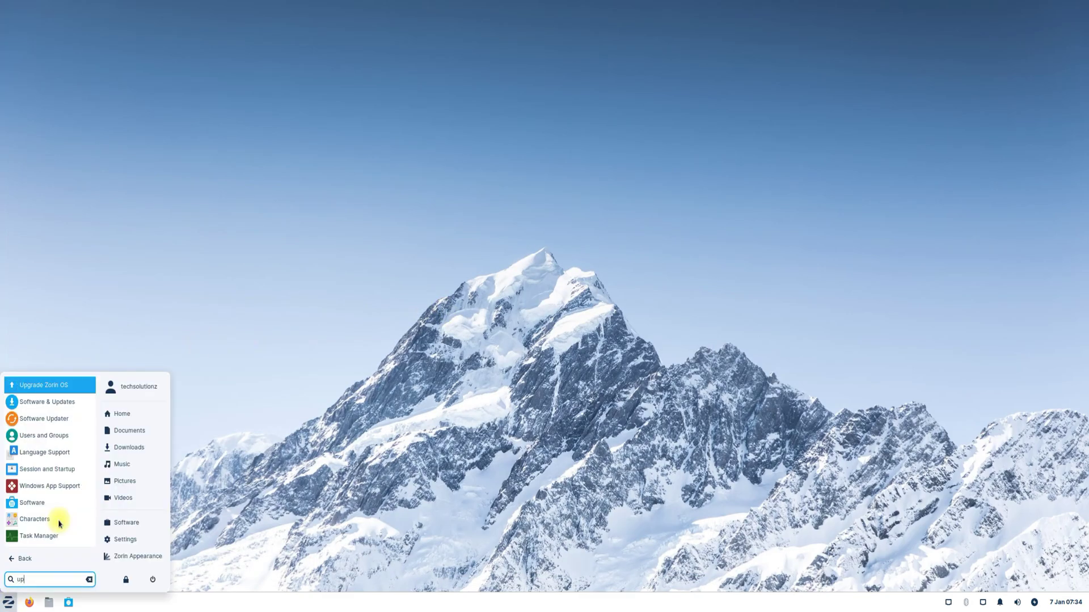
{"action": "left_click", "coordinate": [49, 385]}
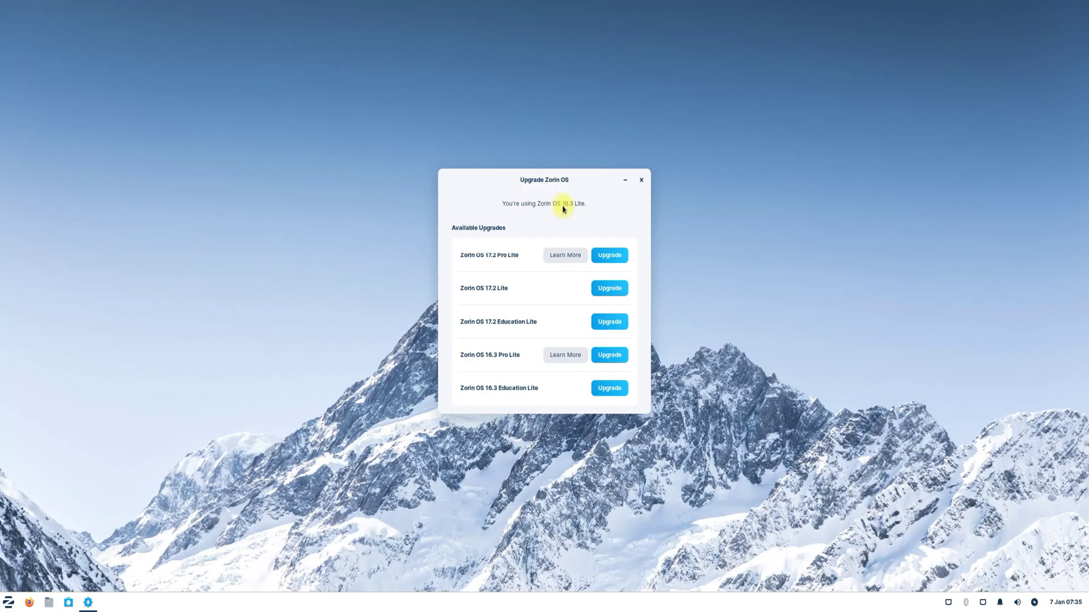
Select the Zorin OS 17.2 Lite upgrade, authenticate, and review the 2.1 GB download checklist.
{"action": "left_click", "coordinate": [609, 289]}
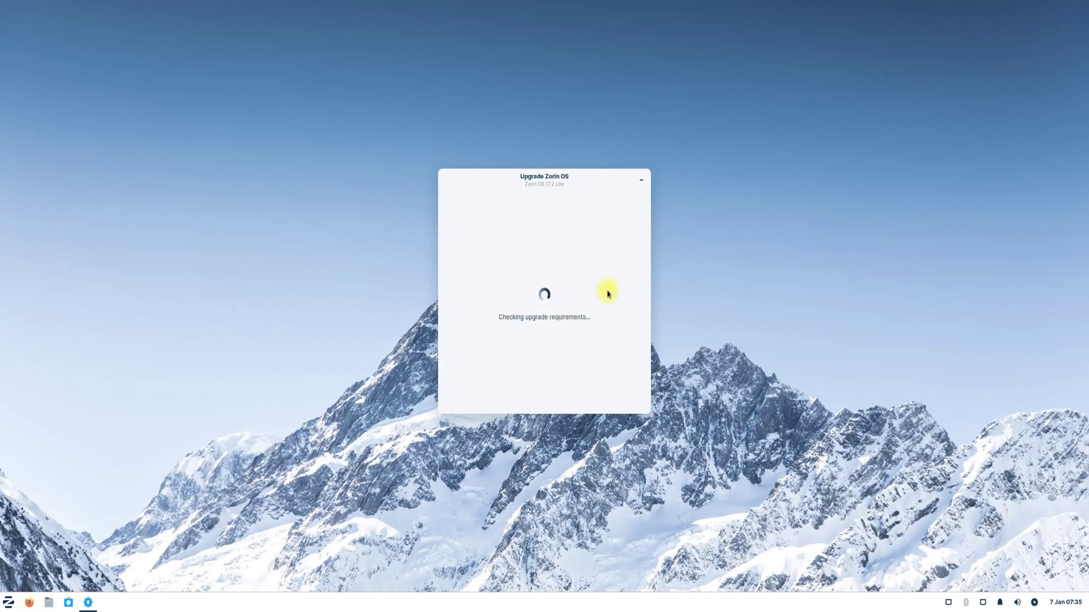
{"action": "type", "text": "••••••"}
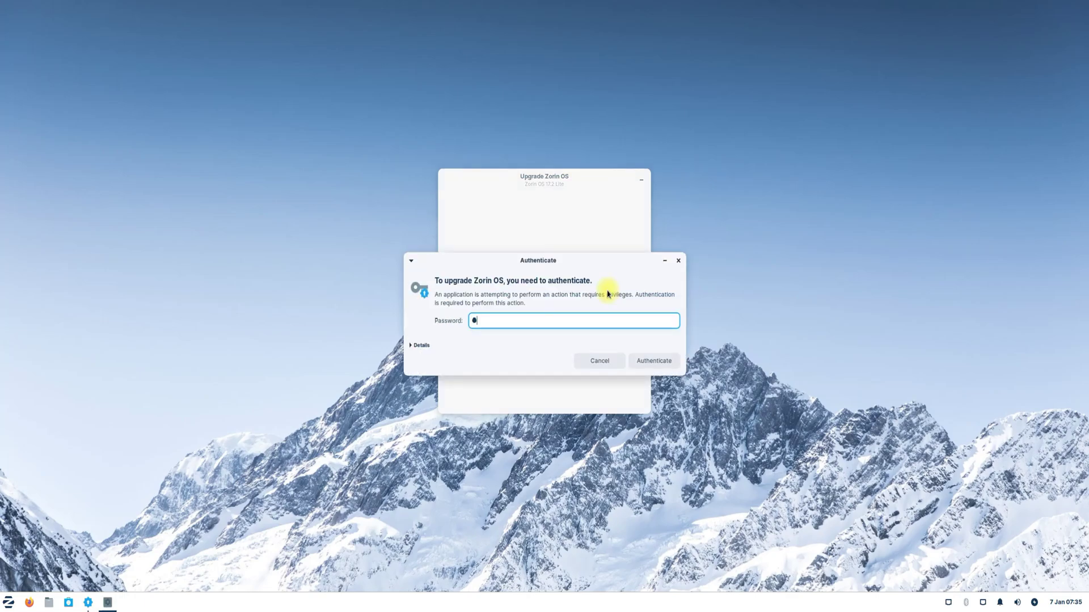
{"action": "left_click", "coordinate": [644, 360]}
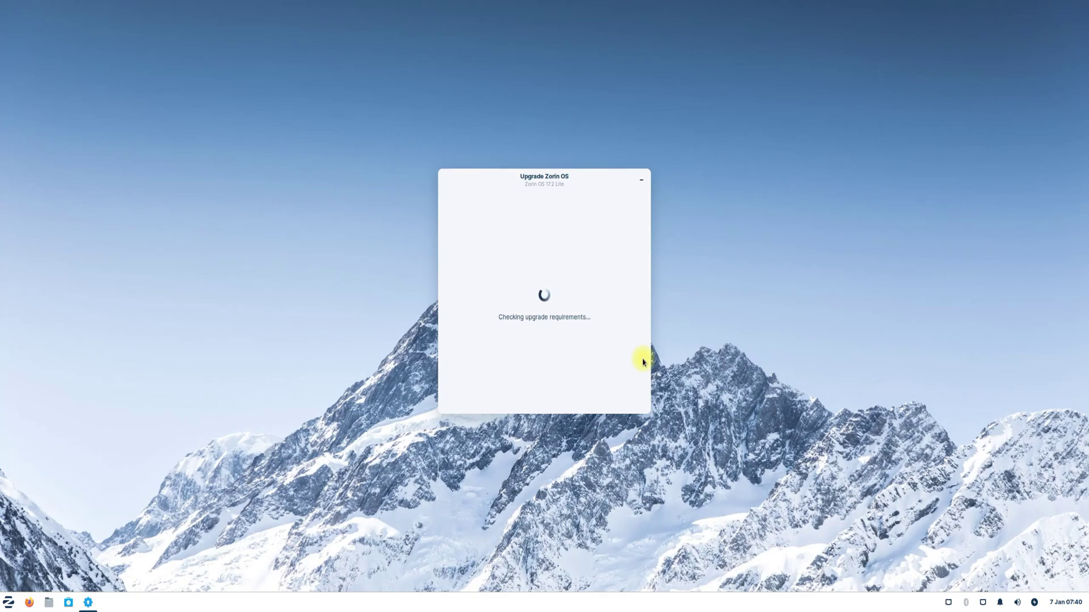
{"action": "scroll", "coordinate": [649, 230], "scroll_direction": "down", "scroll_amount": 1}
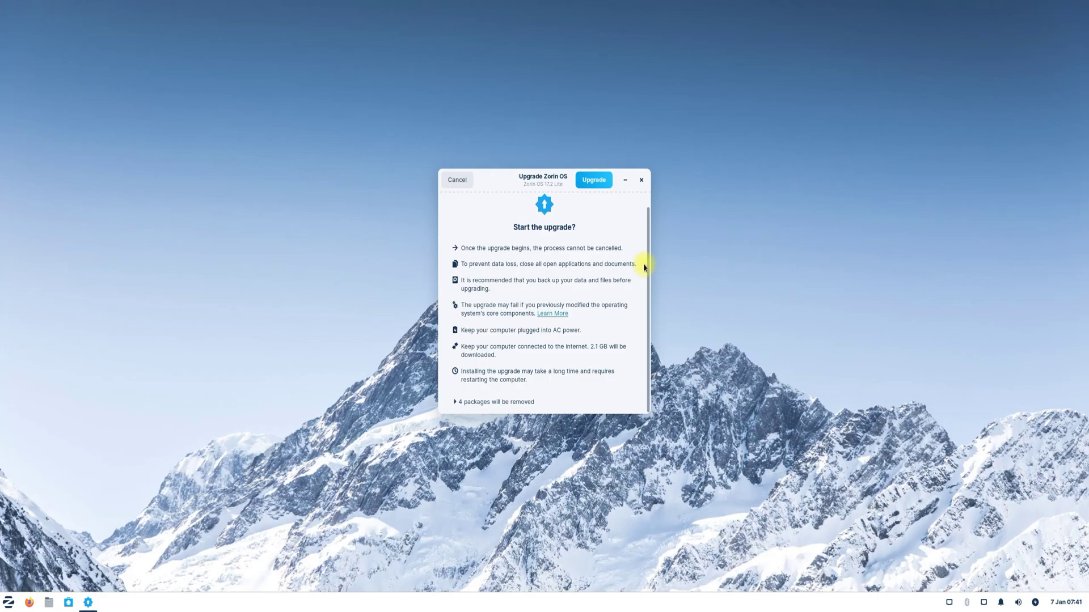
Start the Zorin OS 17.2 Lite upgrade and authorize it with the account password.
{"action": "left_click", "coordinate": [590, 181]}
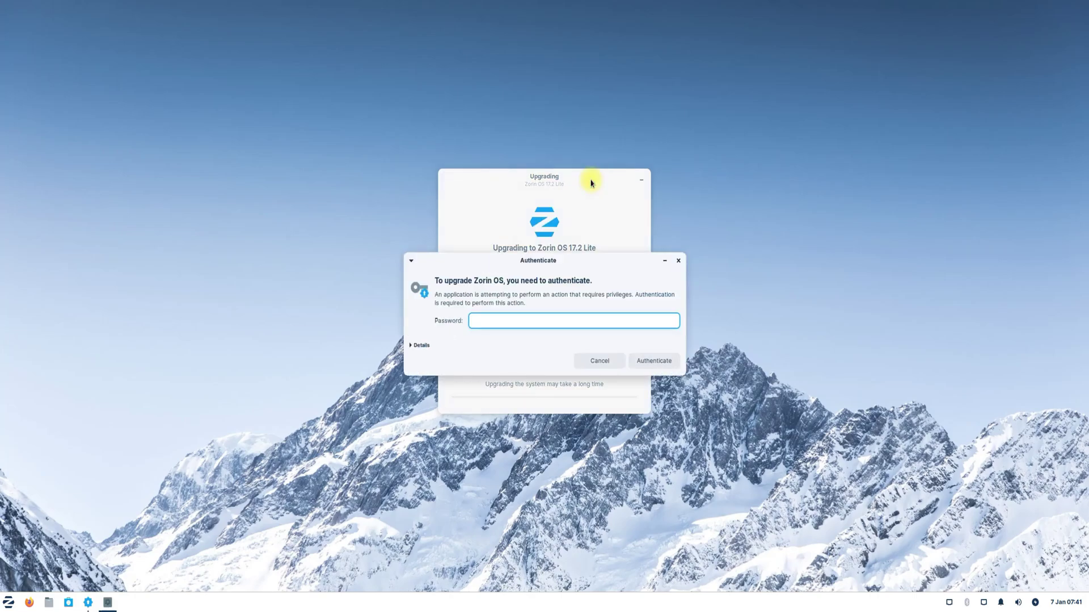
{"action": "type", "text": "******"}
{"action": "left_click", "coordinate": [655, 361]}
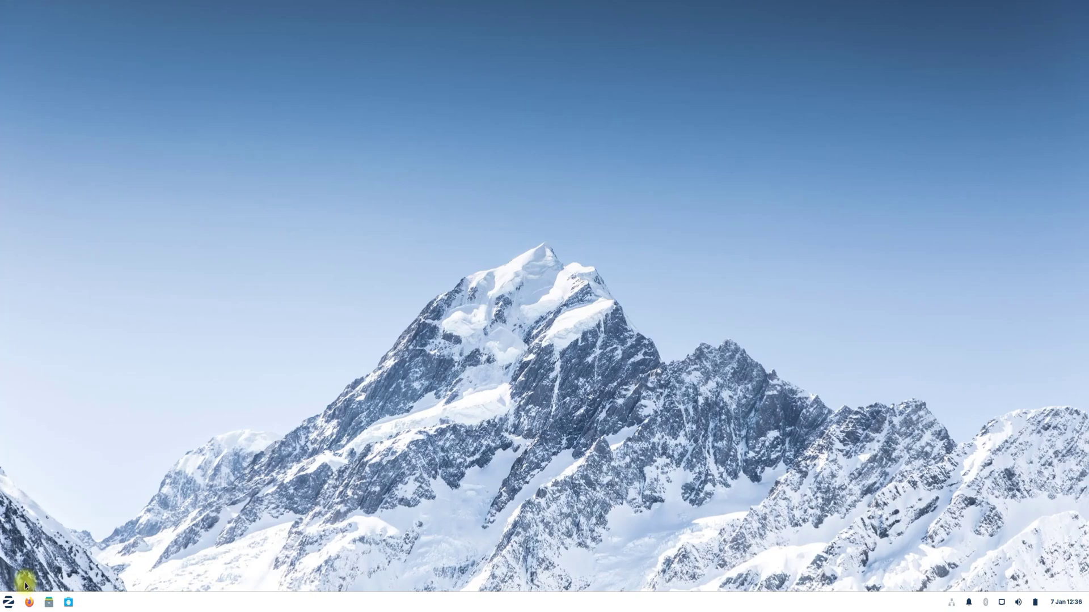
Run neofetch in a Desktop terminal and highlight the Zorin OS 17.2 x86_64 and 6.8.0-51-generic kernel lines.
{"action": "right_click", "coordinate": [319, 227]}
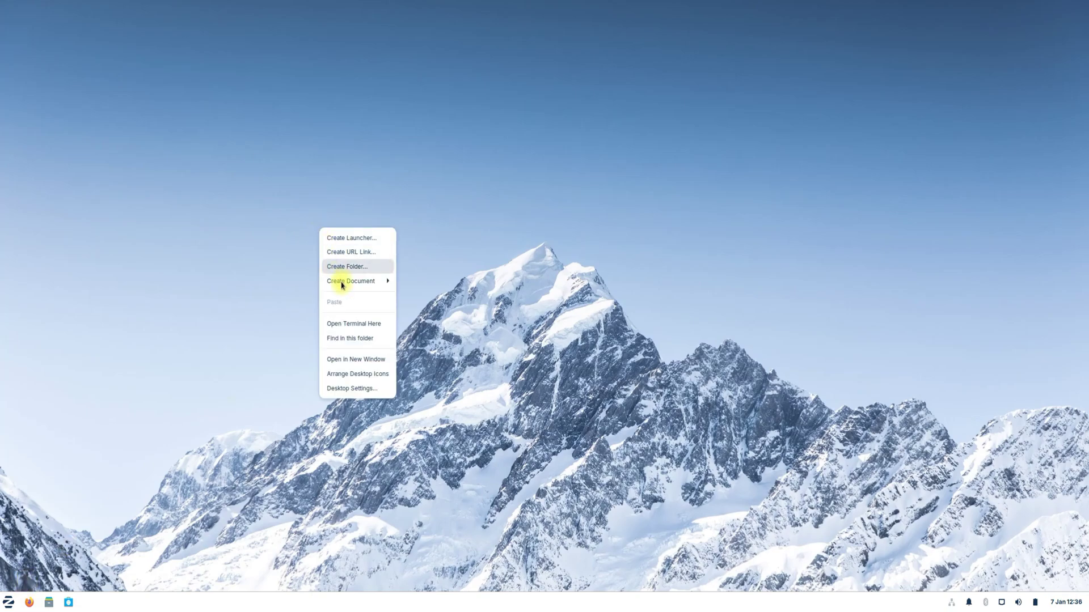
{"action": "left_click", "coordinate": [369, 327]}
{"action": "type", "text": "ne"}
{"action": "key", "text": "BackSpace"}
{"action": "type", "text": "eo"}
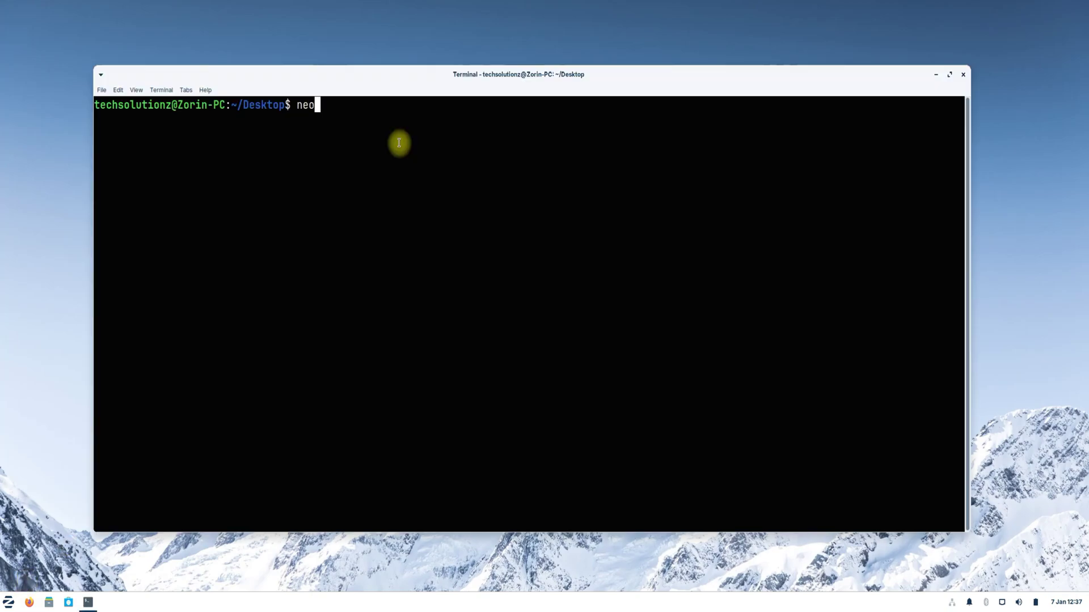
{"action": "type", "text": "fetch"}
{"action": "key", "text": "Return"}
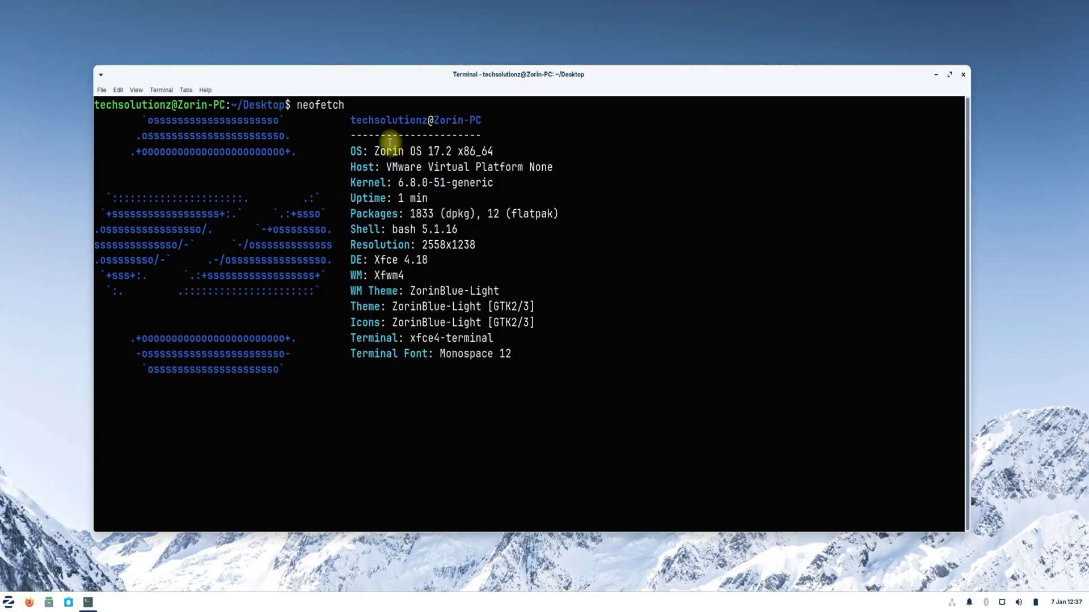
{"action": "left_click_drag", "start_coordinate": [350, 150], "coordinate": [497, 146]}
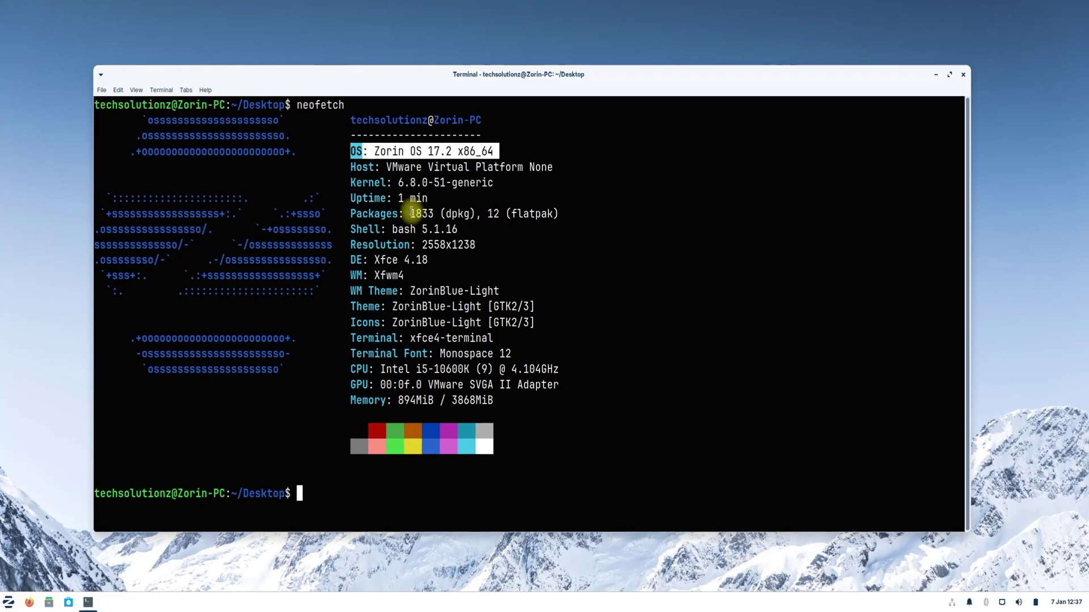
{"action": "left_click_drag", "start_coordinate": [351, 182], "coordinate": [494, 182]}
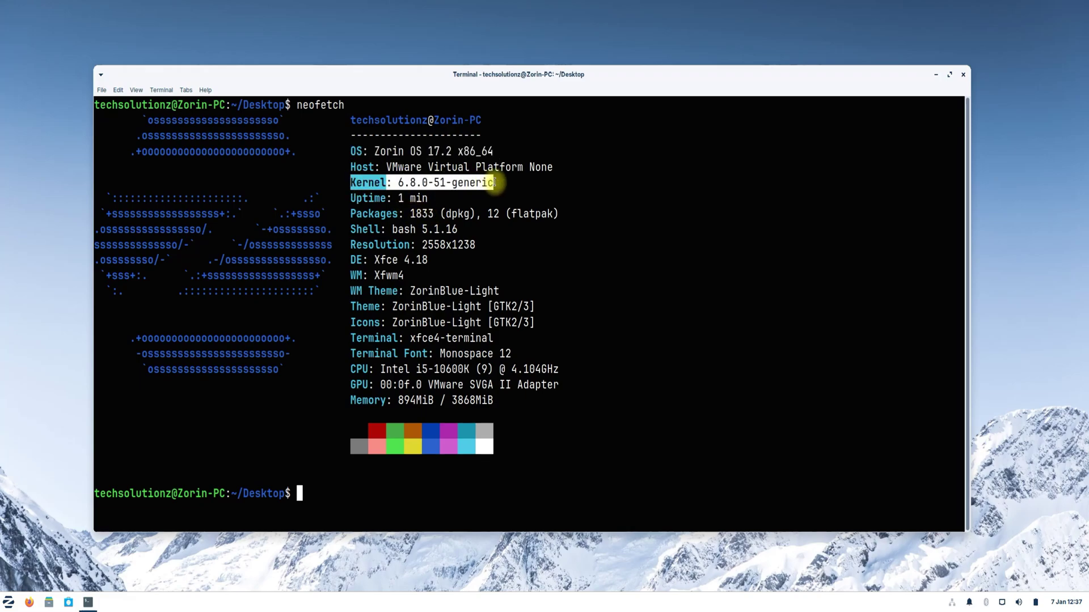